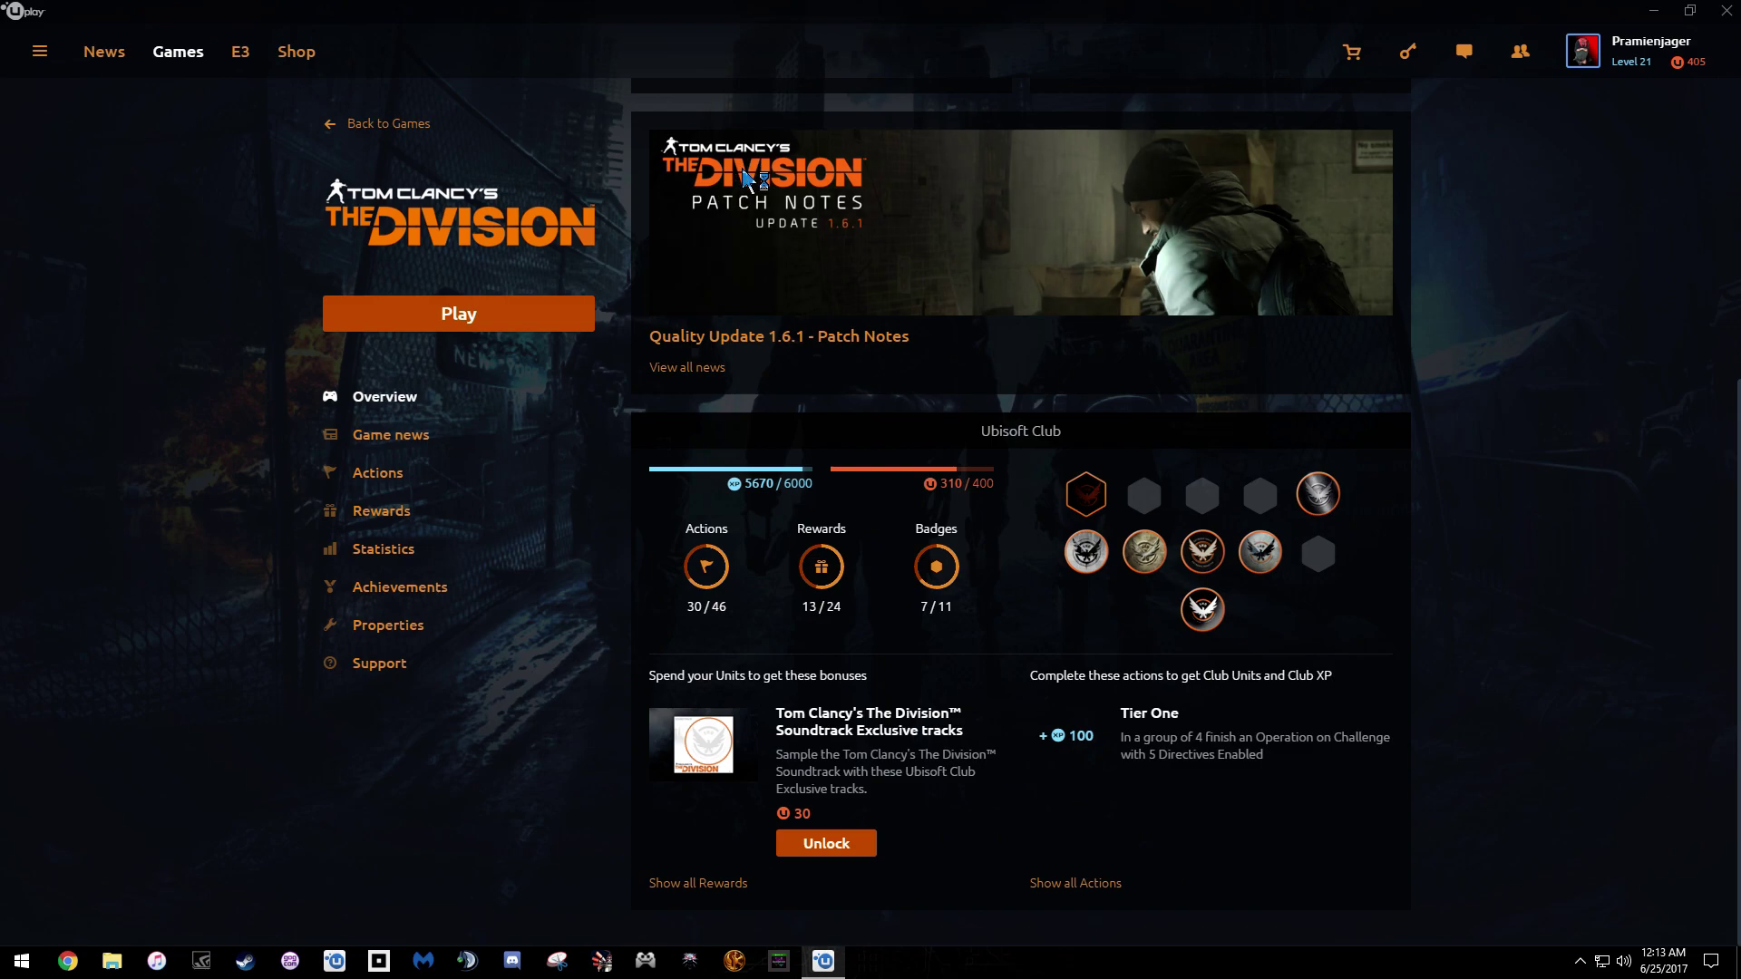
scroll(953, 483, up, 1)
scroll(952, 484, up, 3)
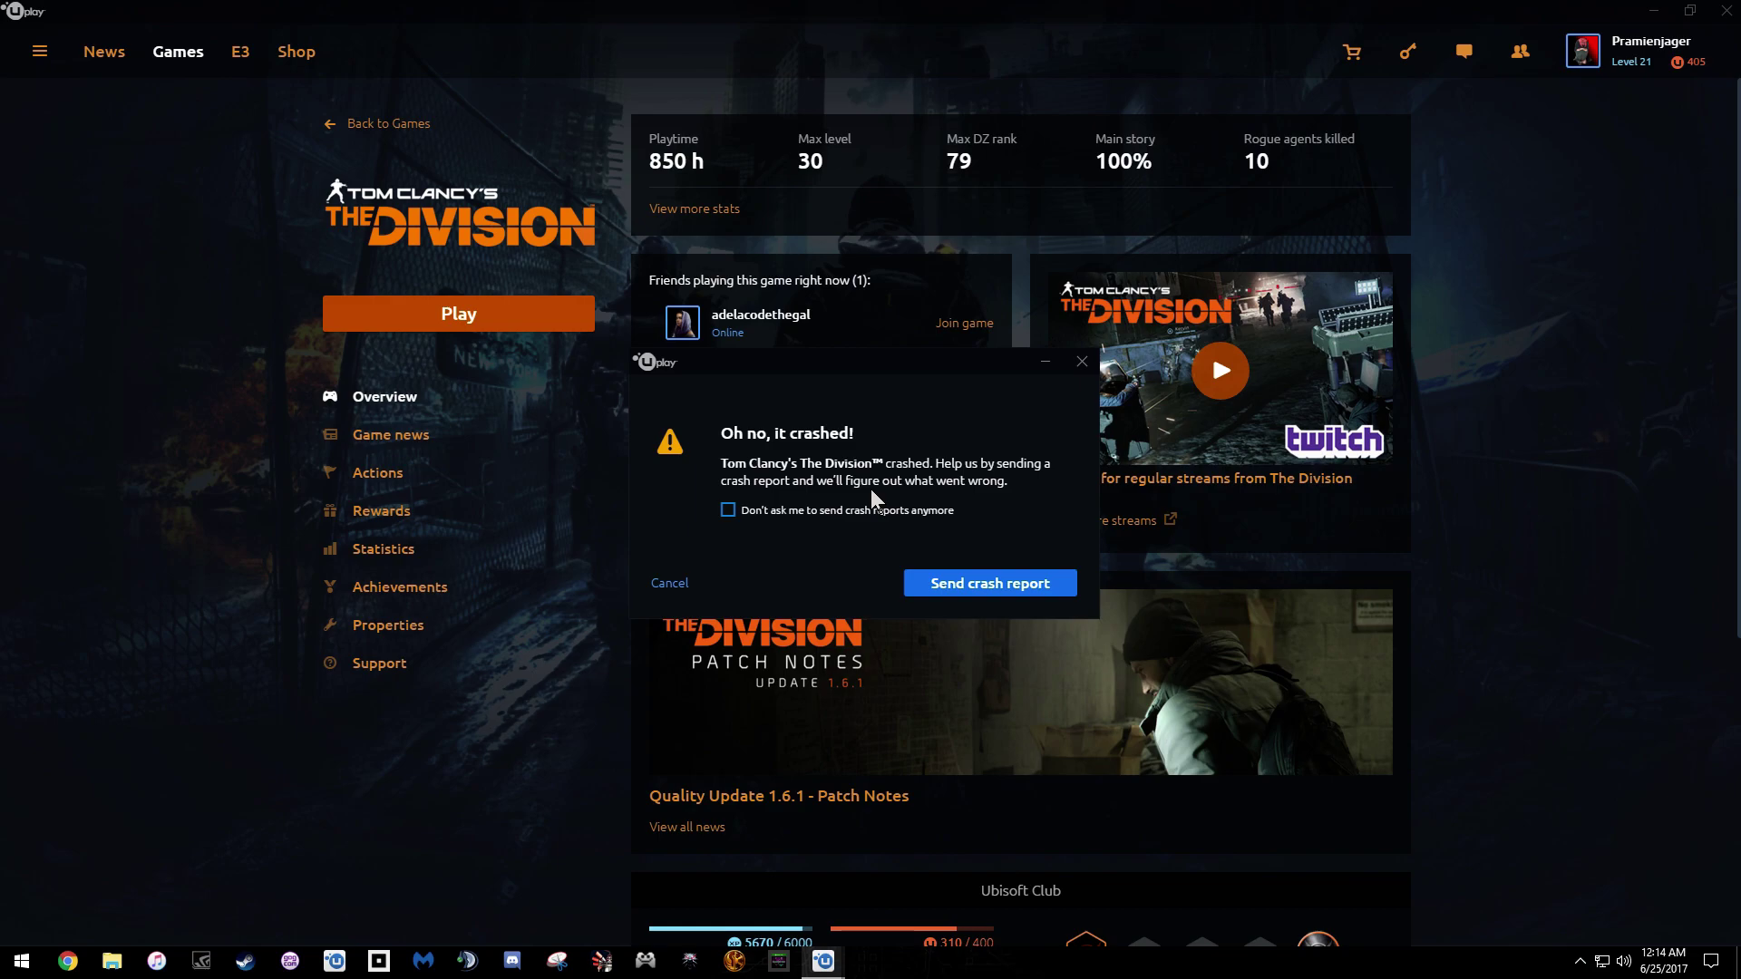
- Submit The Division's crash report and dismiss the submission confirmation
click(1008, 583)
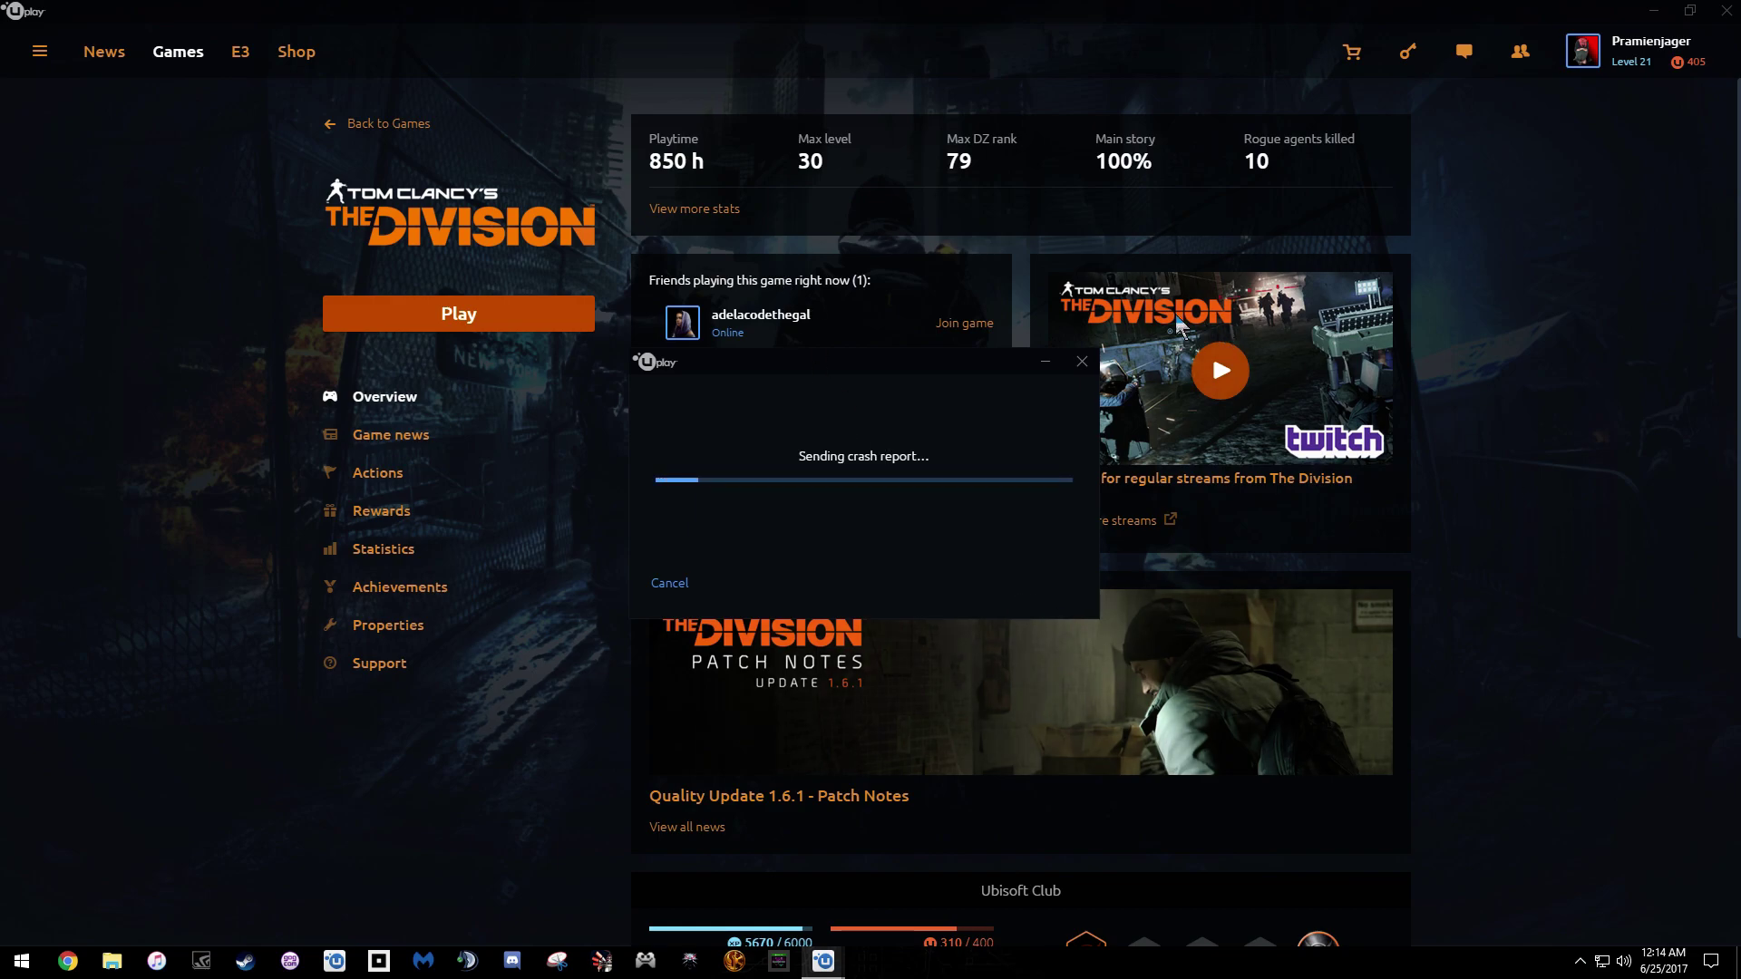
click(1029, 581)
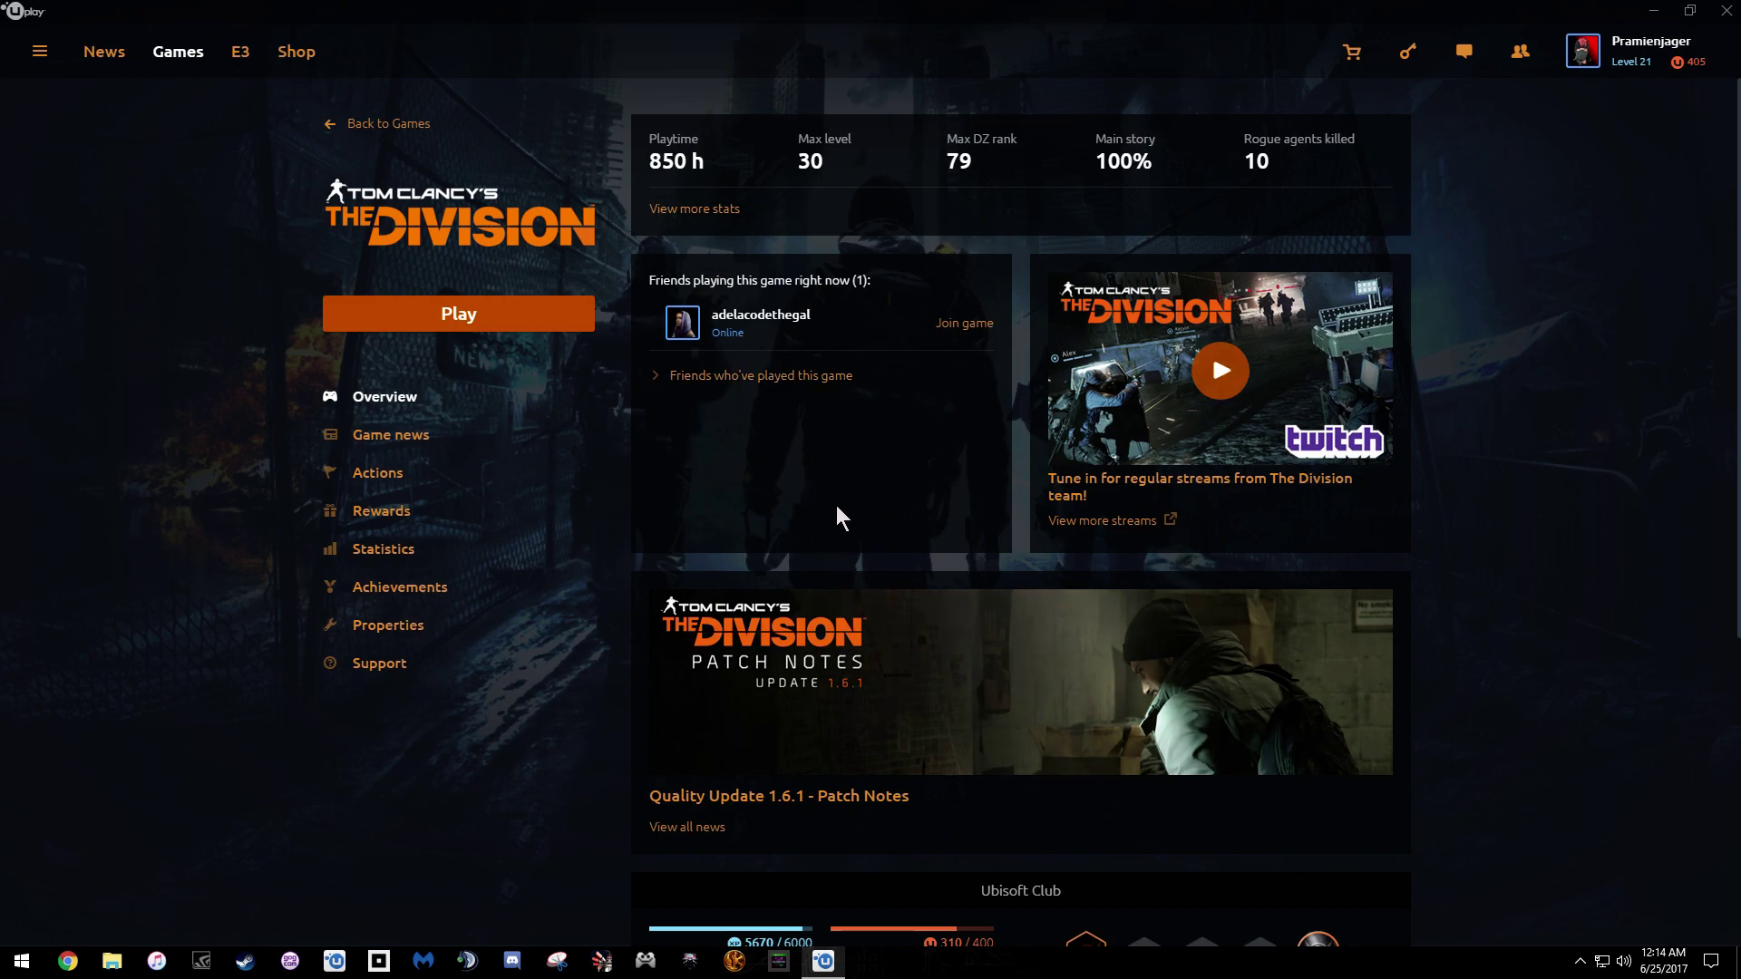
scroll(1140, 657, down, 5)
scroll(1143, 665, down, 3)
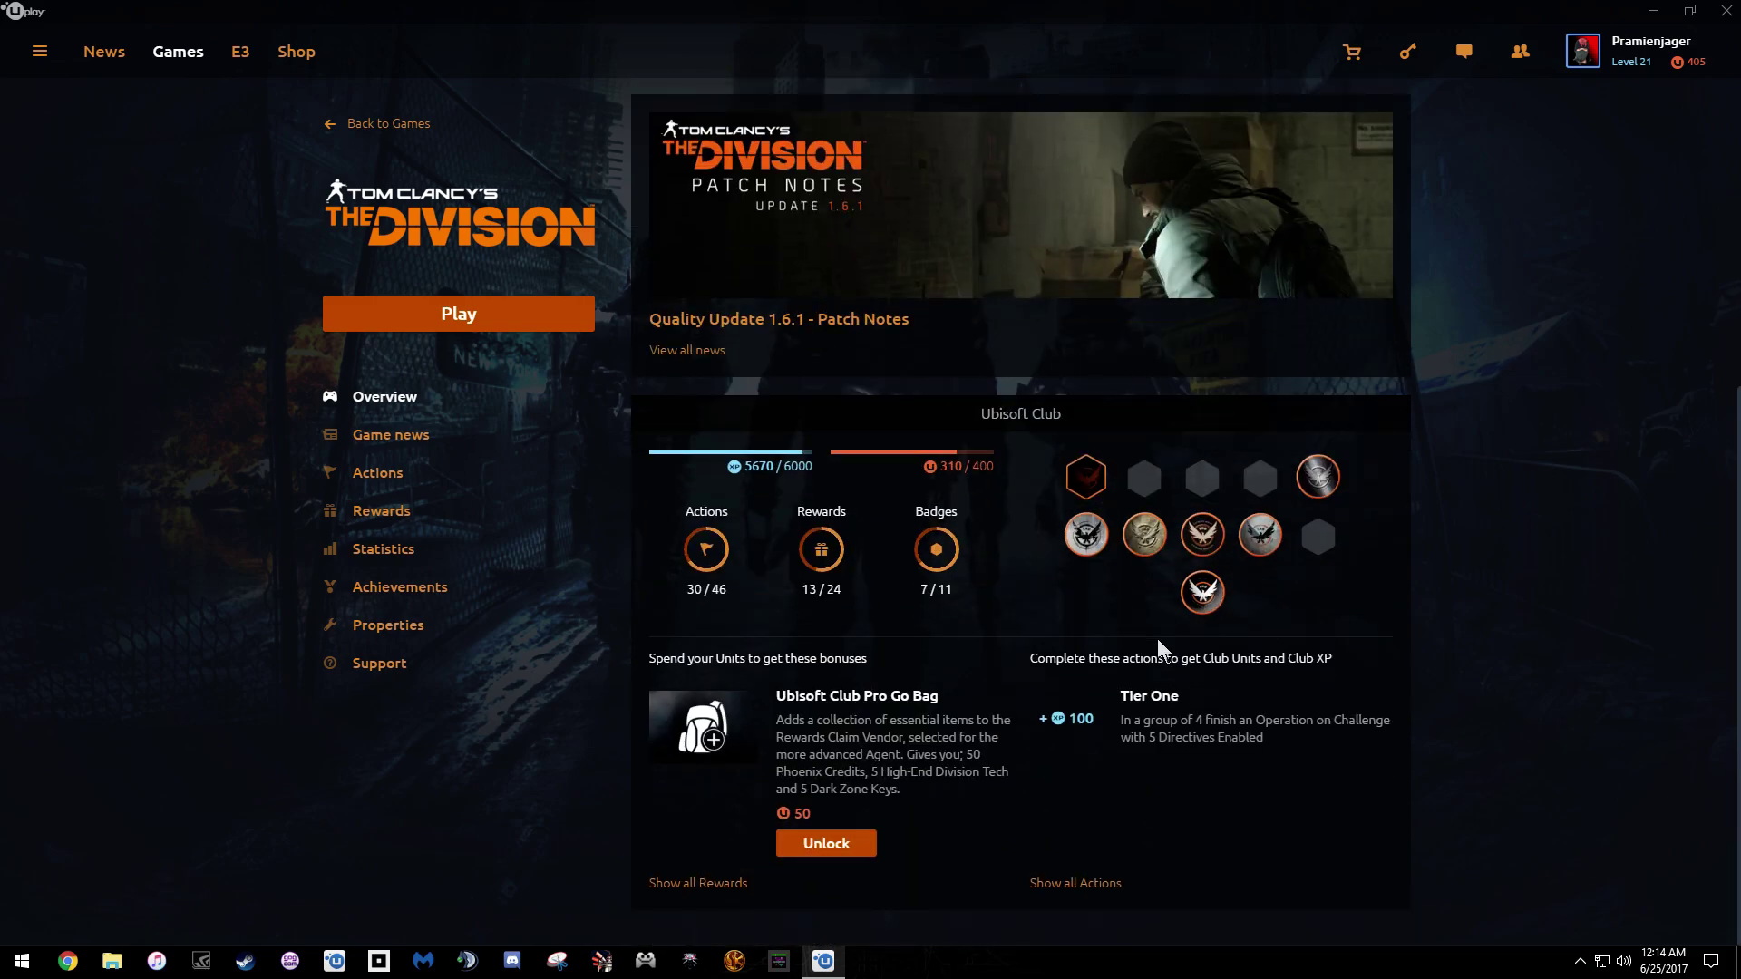
scroll(1158, 638, up, 4)
scroll(1158, 639, up, 4)
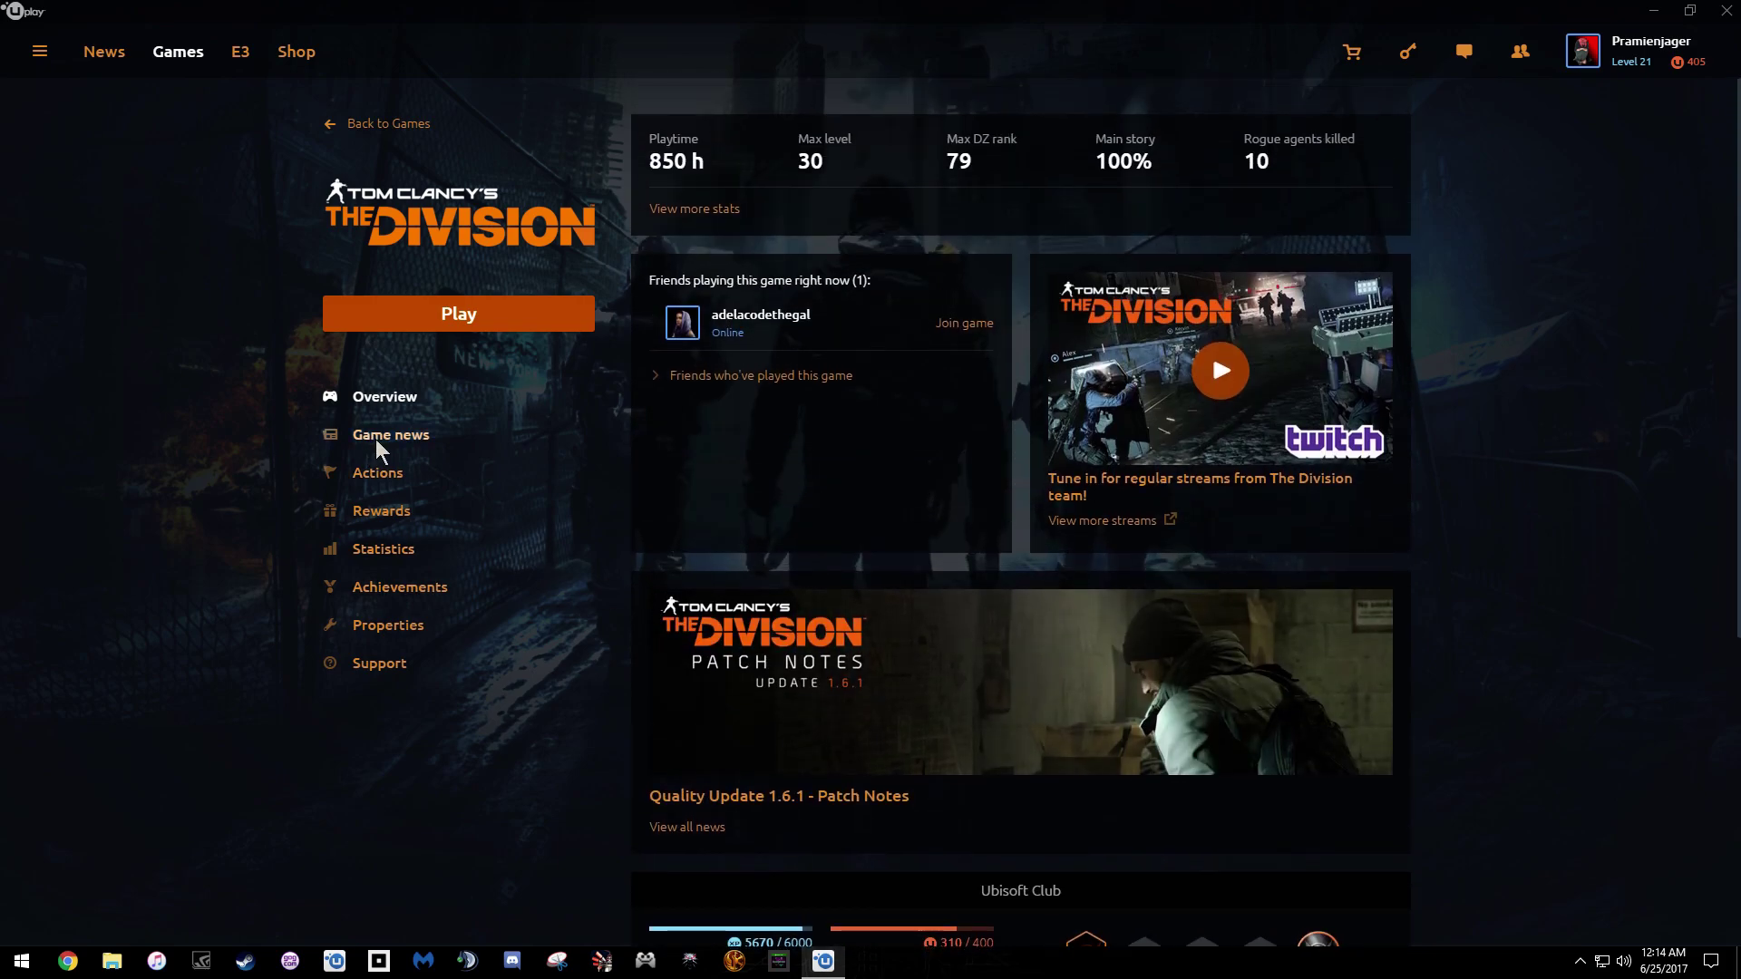
scroll(1279, 782, down, 5)
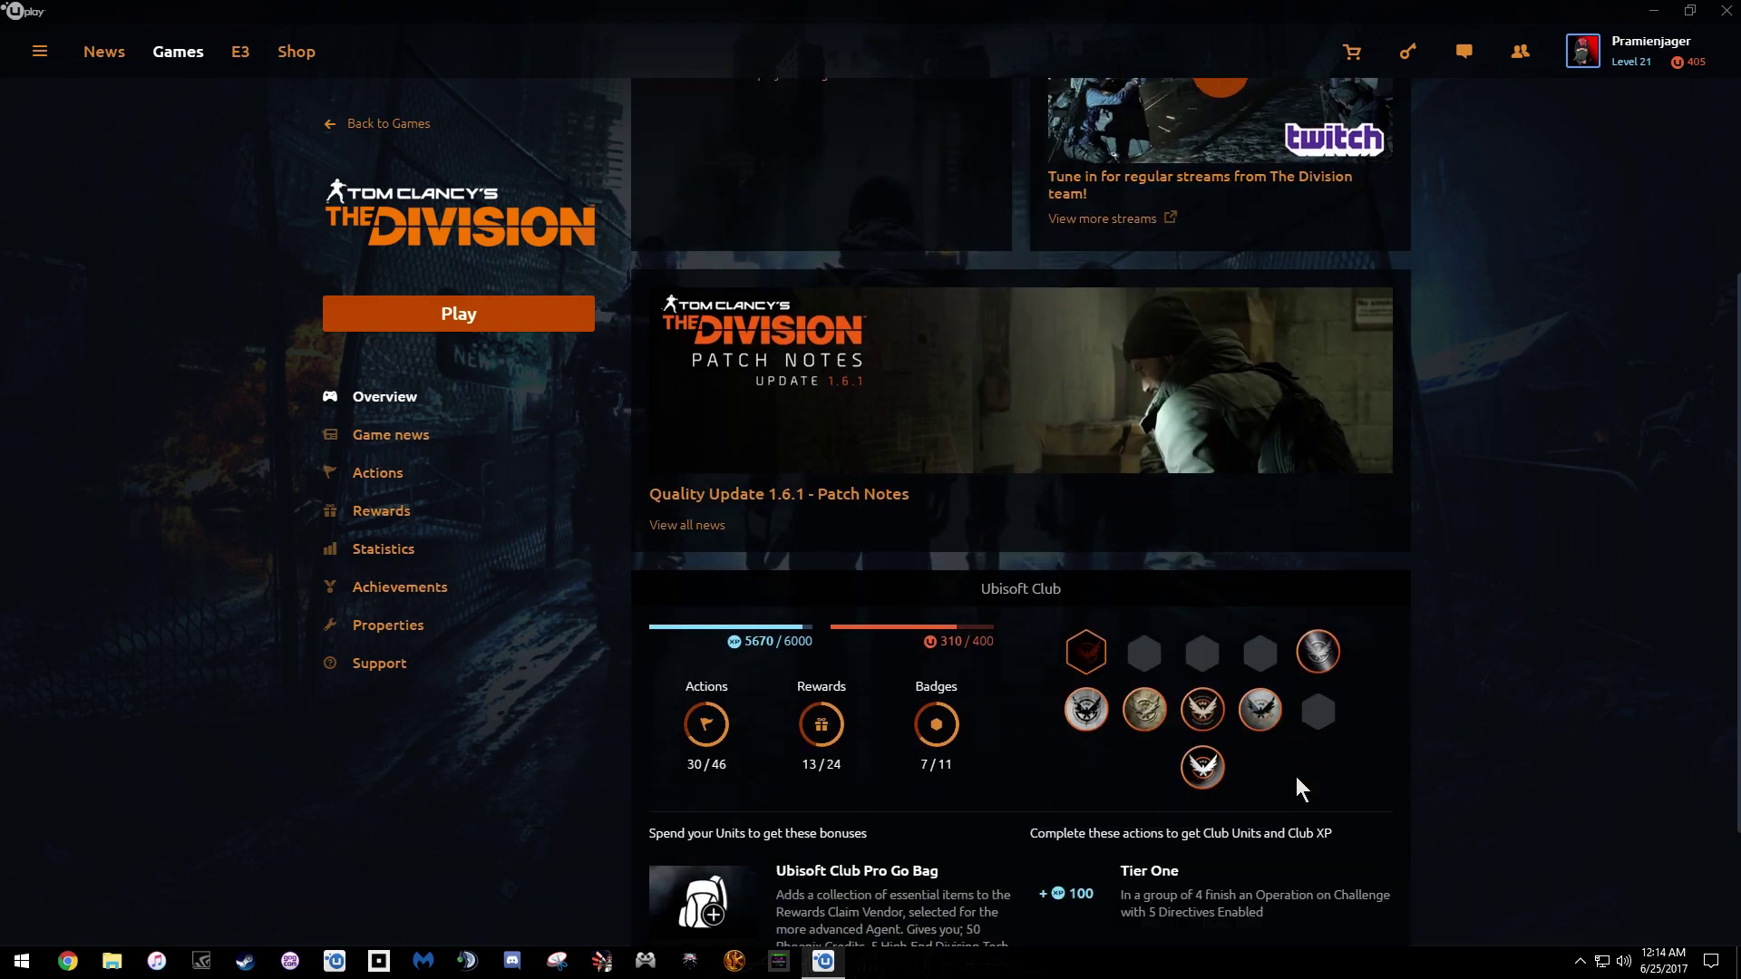
scroll(1542, 590, up, 5)
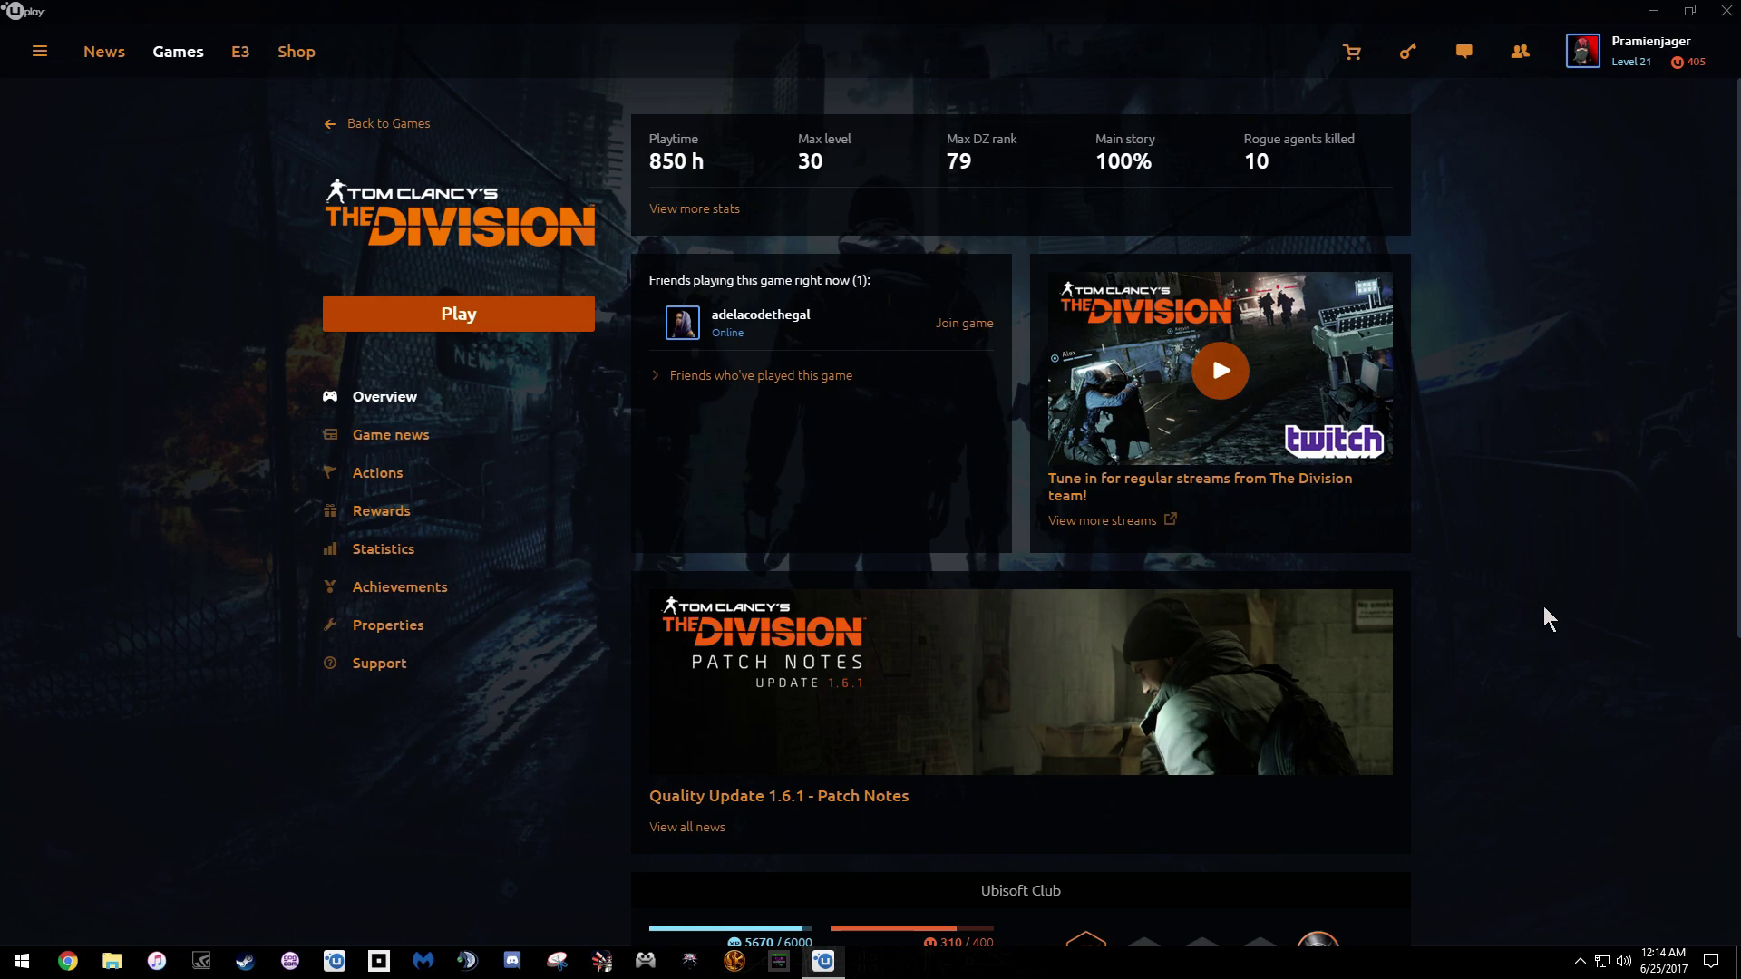
- Open the Properties page from The Division's left-hand game menu
click(382, 625)
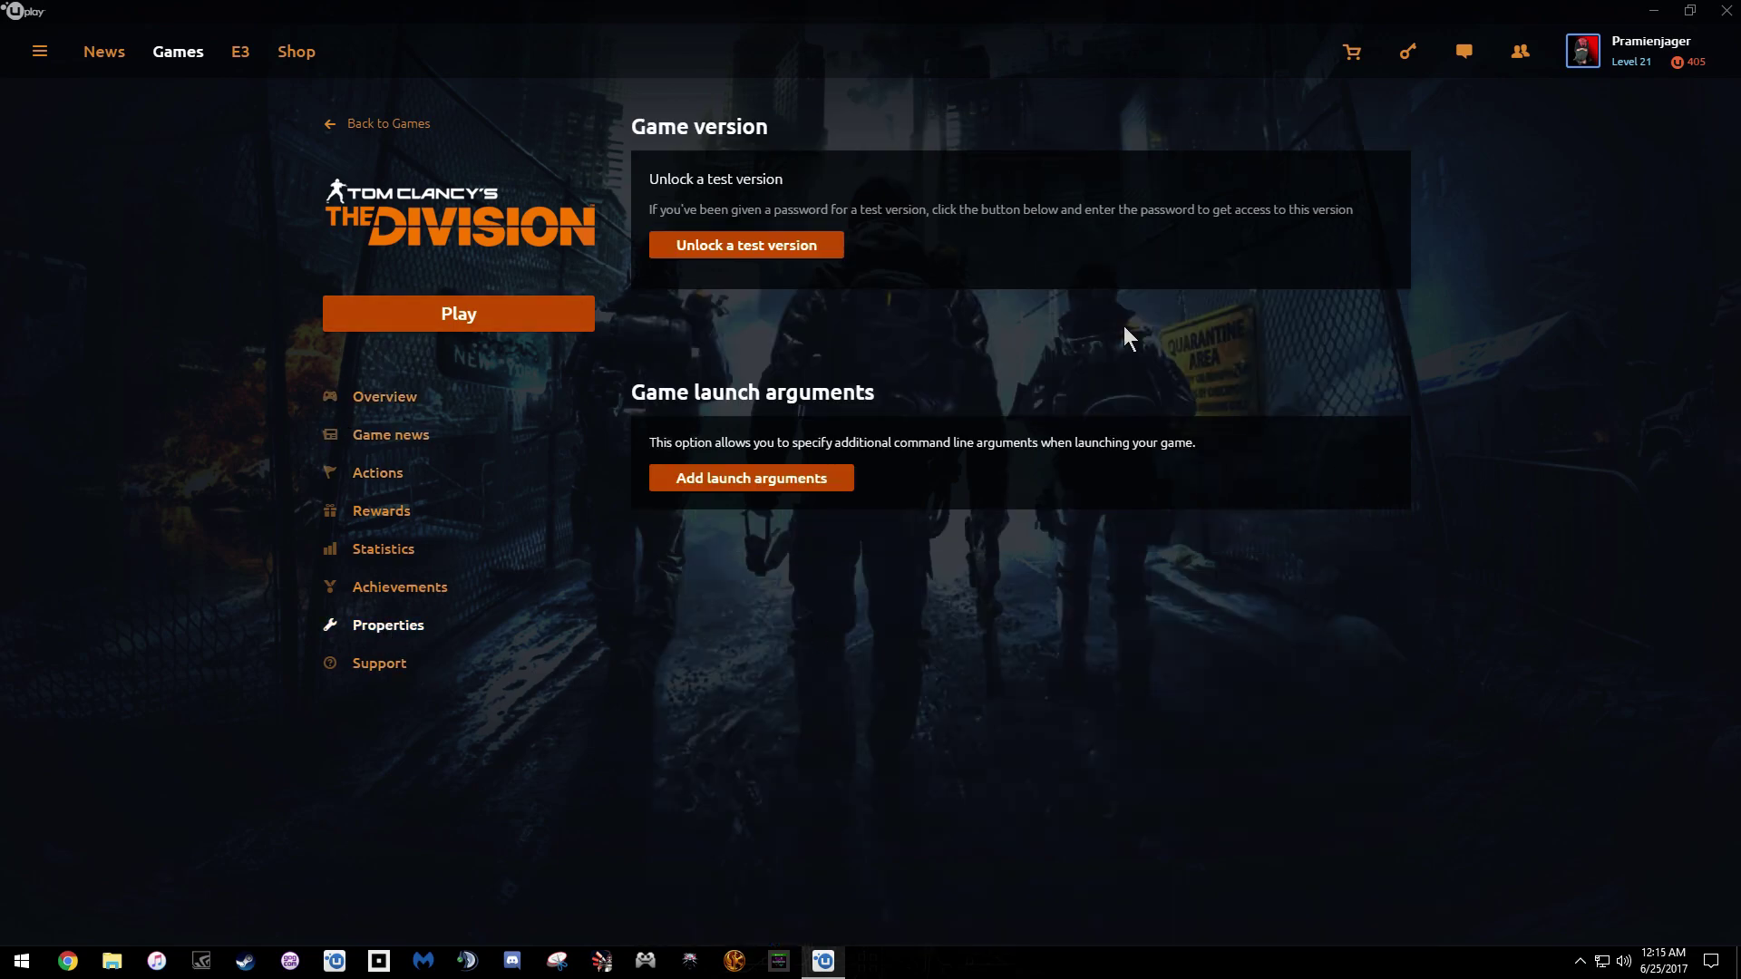